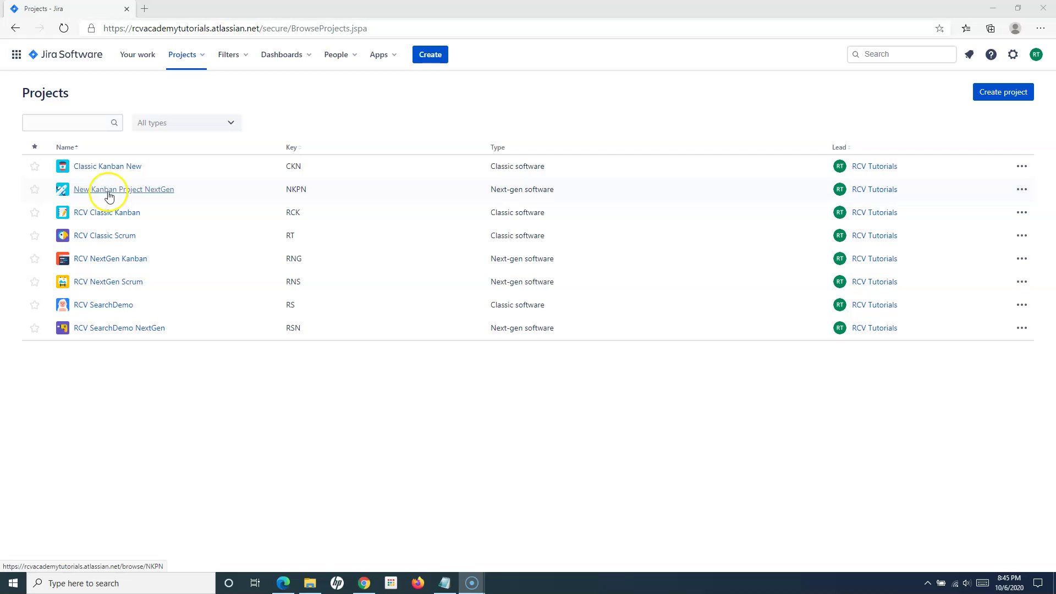
click(119, 241)
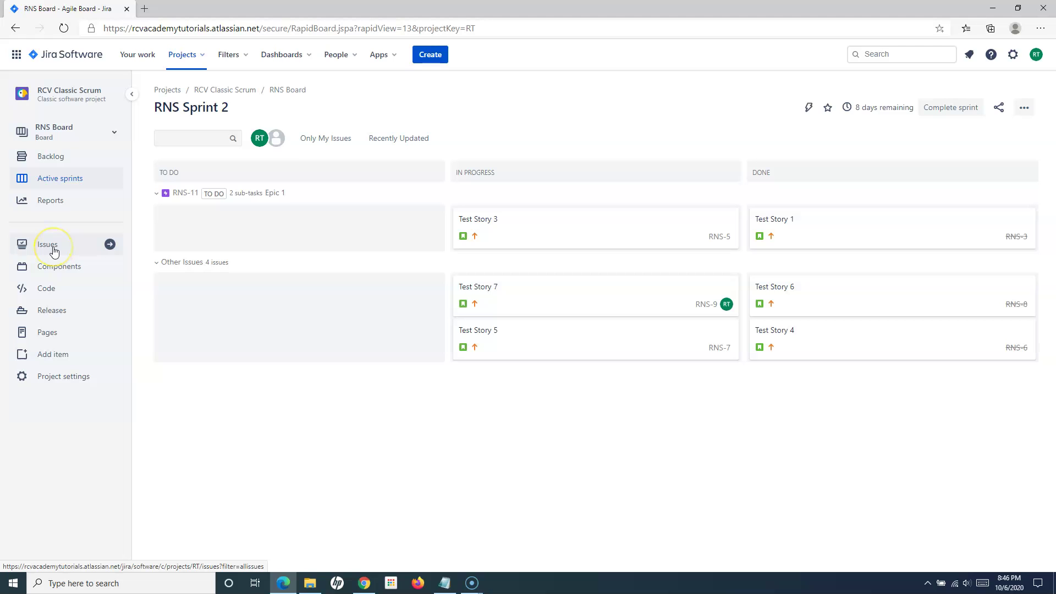
click(53, 249)
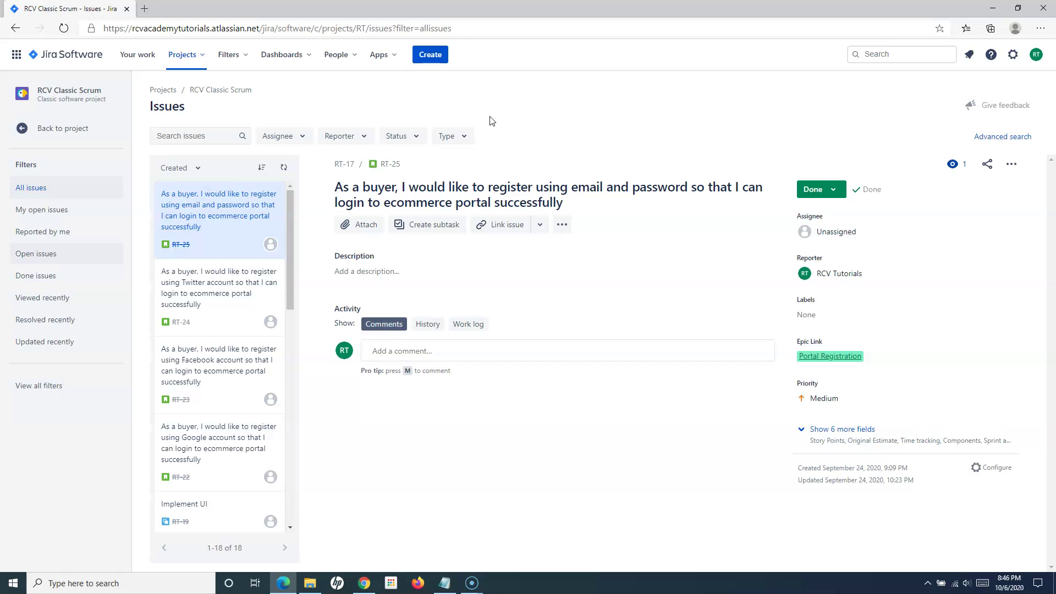
click(62, 54)
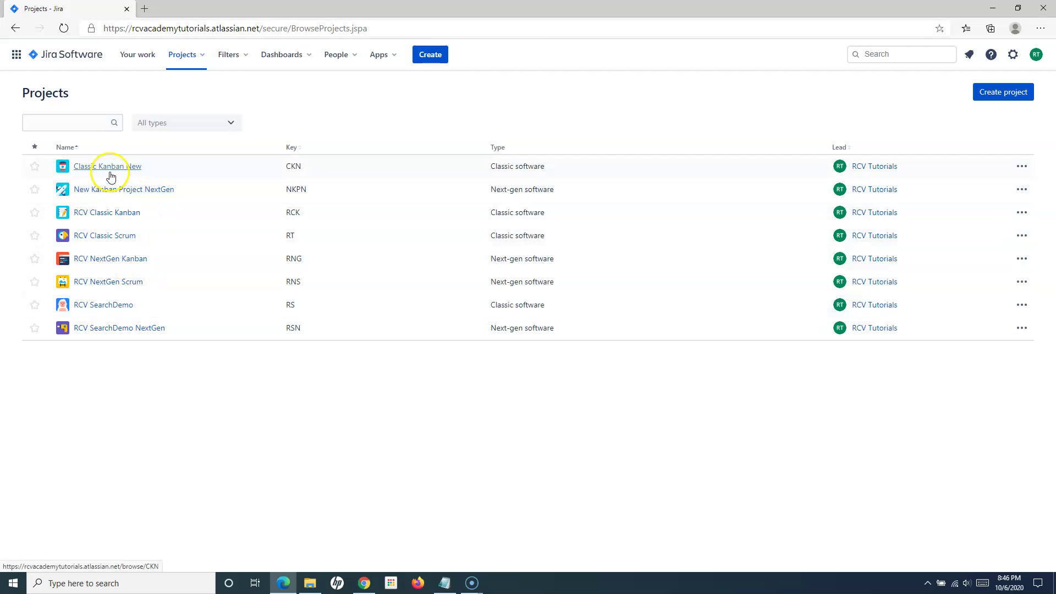
Step: Enable the Issue navigator feature in RCV NextGen Kanban's project settings, then return to the board
click(115, 260)
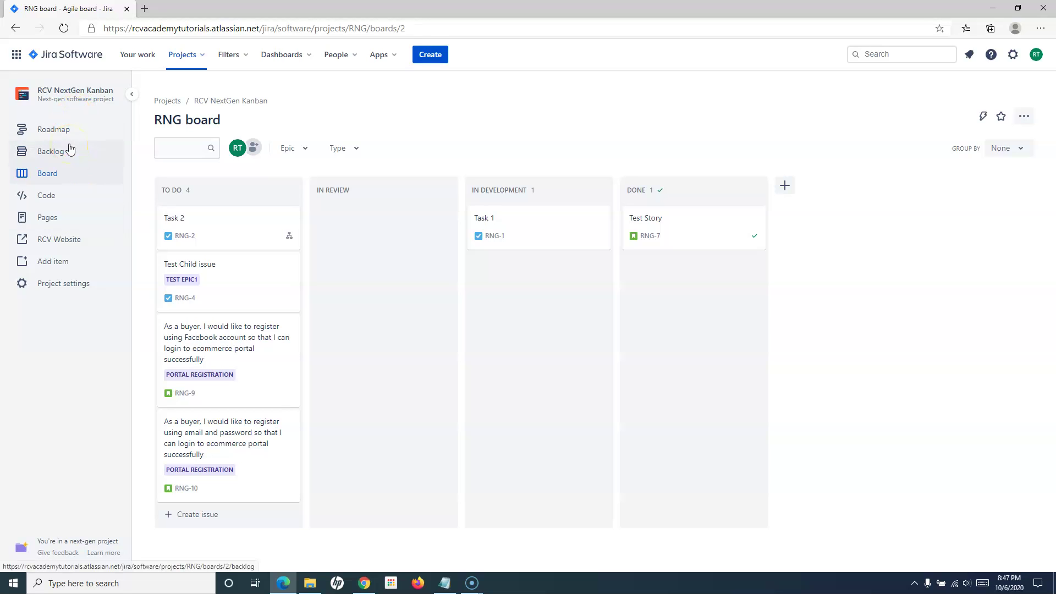
click(66, 285)
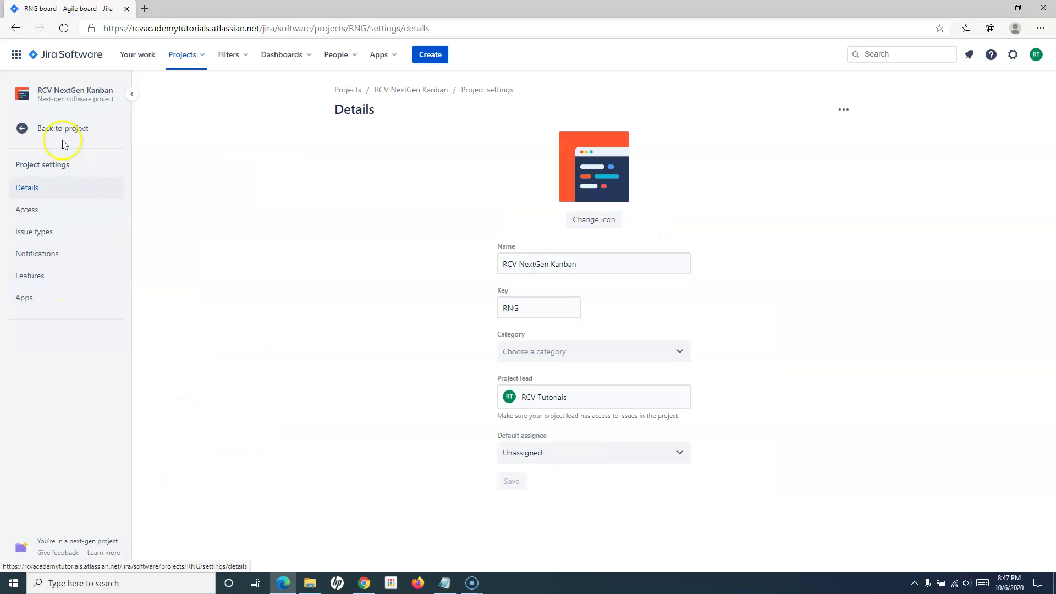
click(58, 280)
scroll(668, 392, down, 2)
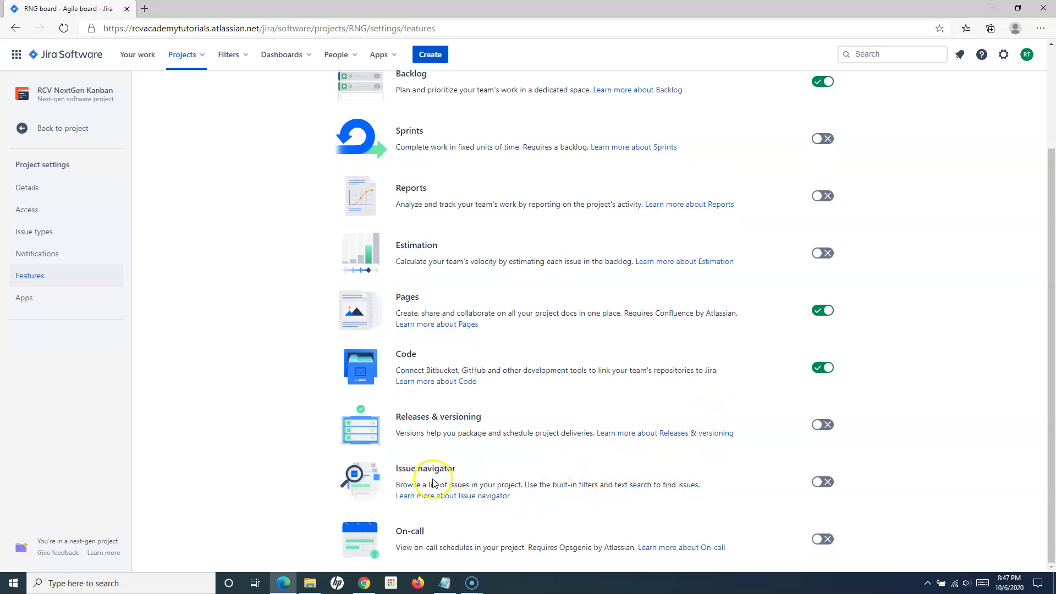
click(828, 482)
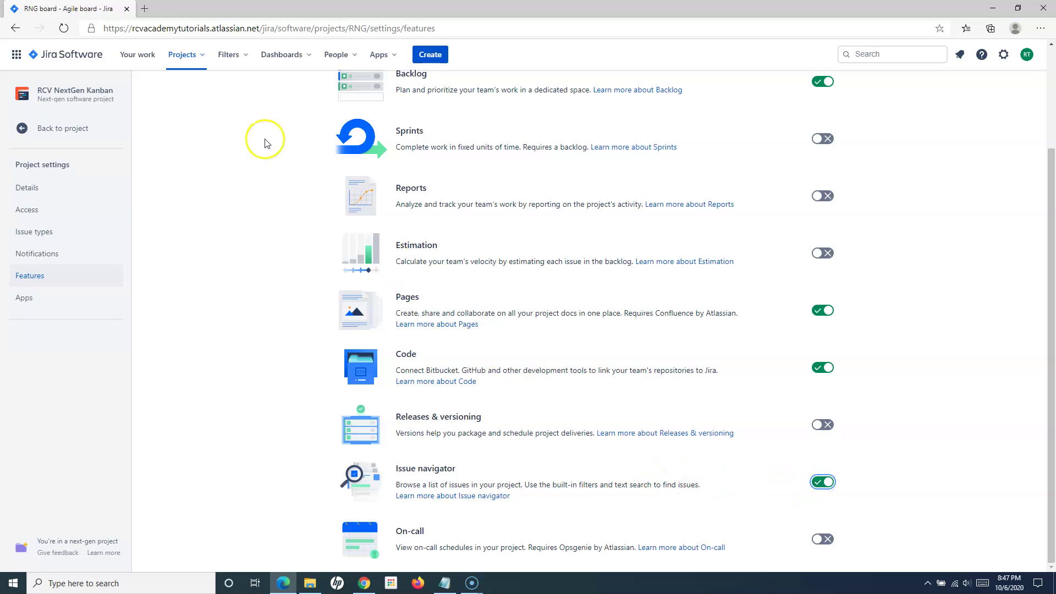
click(47, 129)
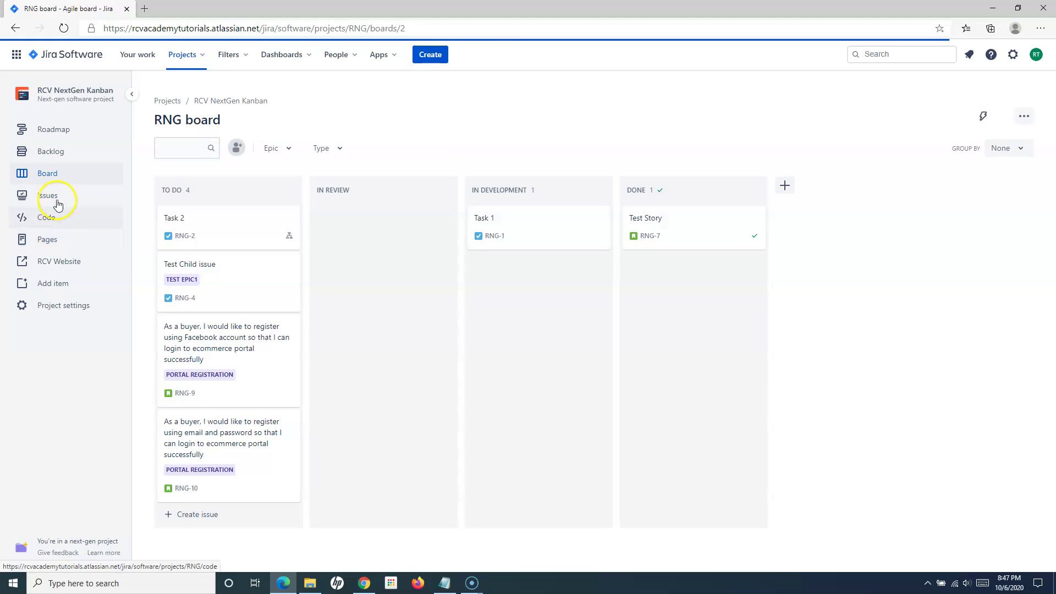
Step: View RCV NextGen Kanban's 9 issues on its Issues page, then return to the Projects list
click(52, 197)
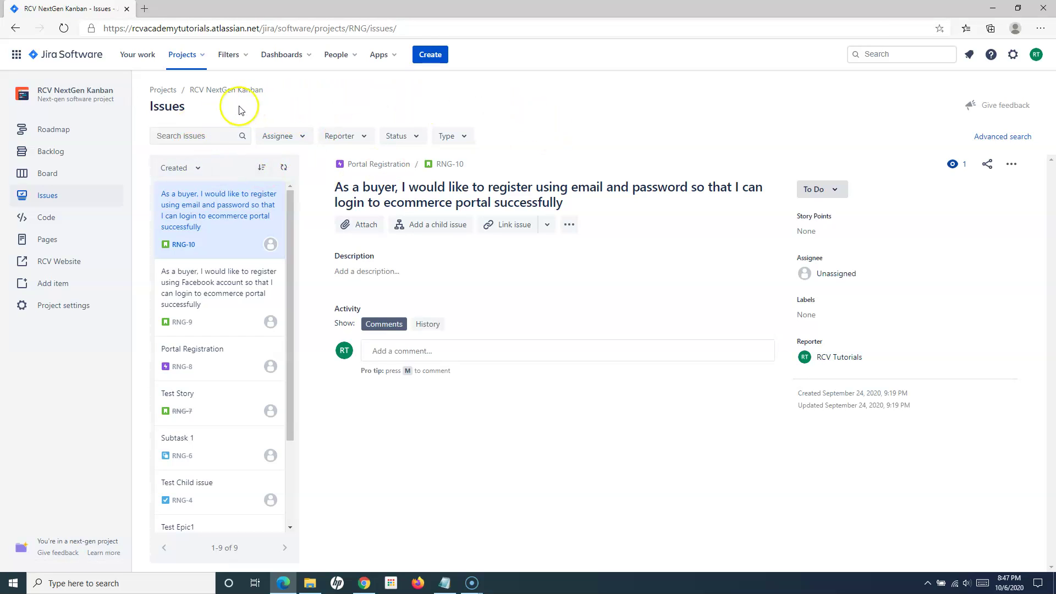
click(84, 57)
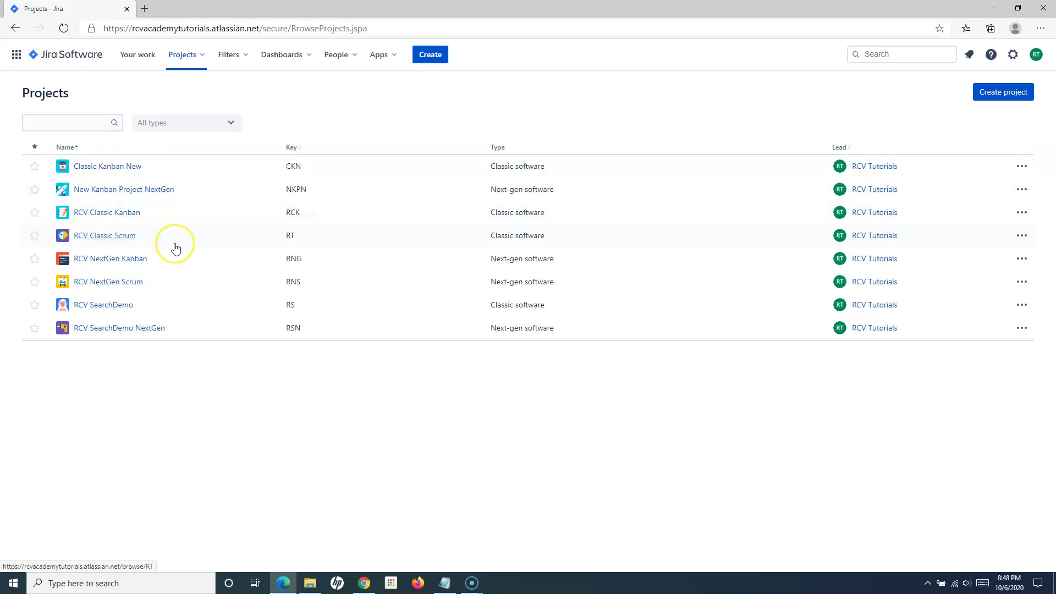
Step: Open the RCV Classic Scrum project and show its Issues page with 18 issues
click(118, 242)
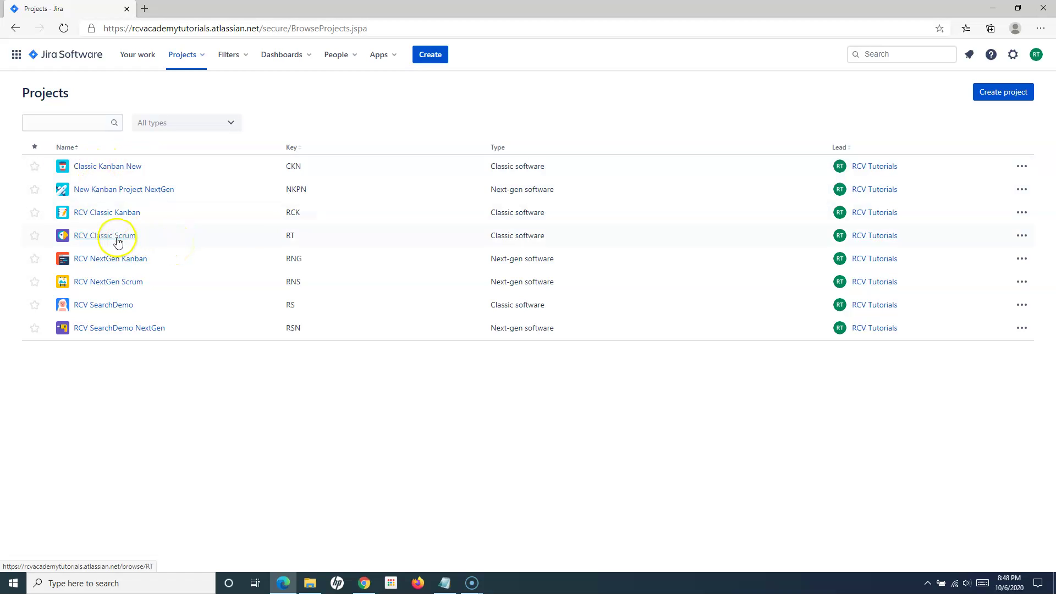
click(105, 236)
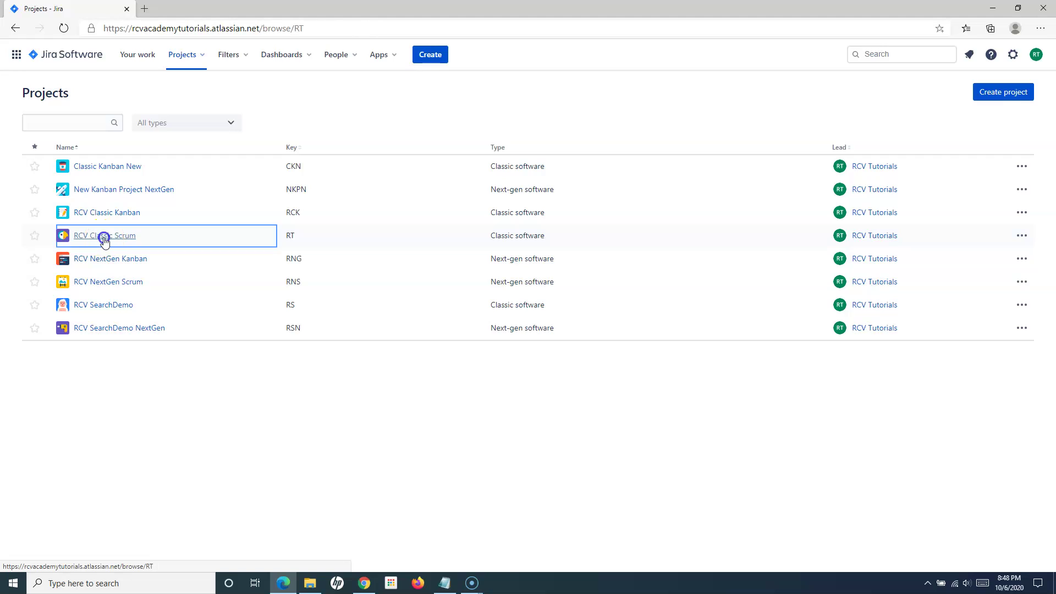
click(117, 242)
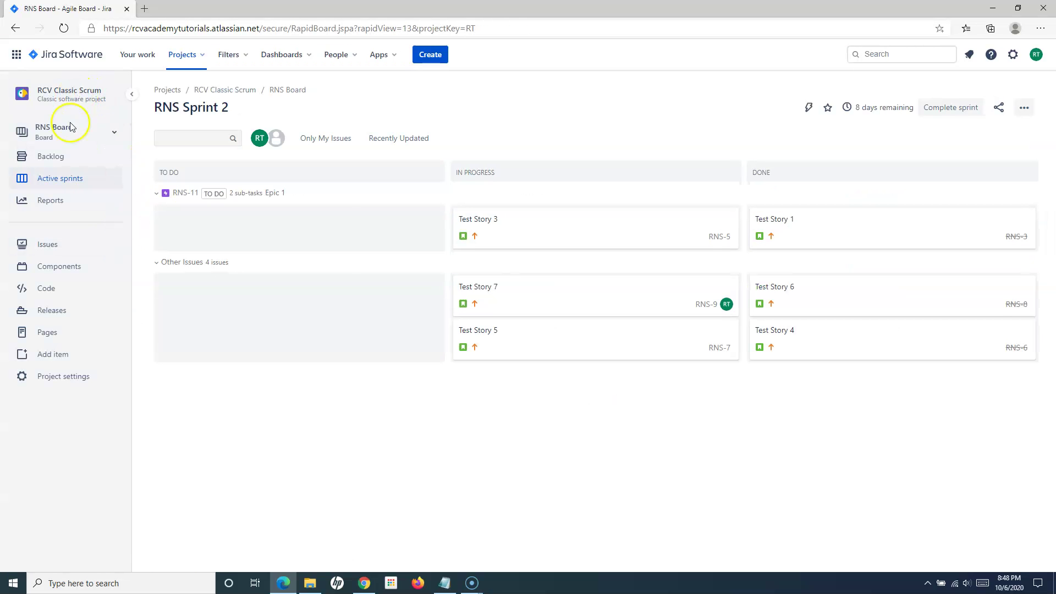
click(65, 252)
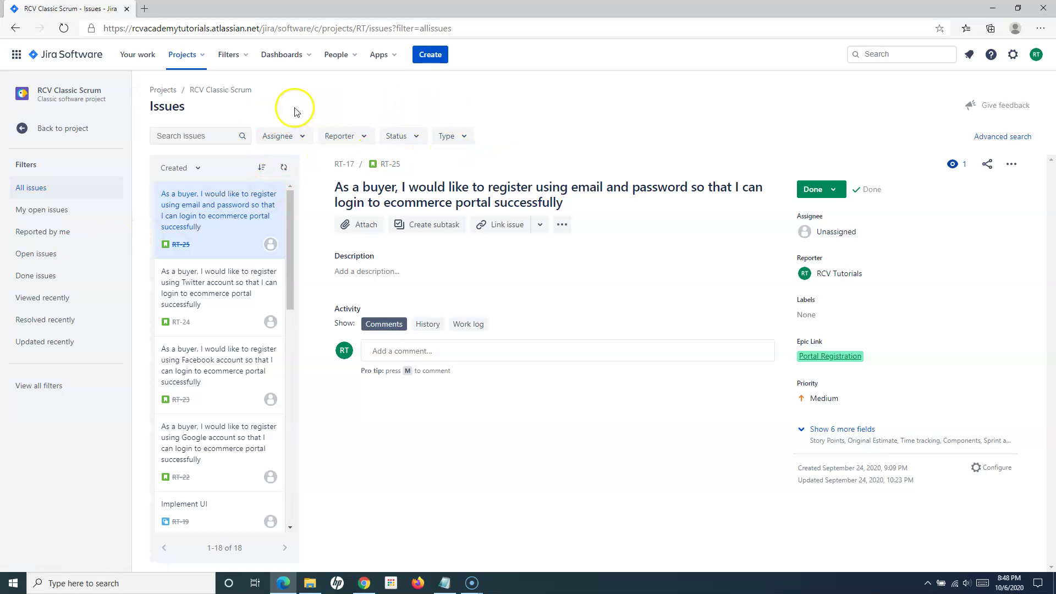
Step: Filter the issue list to assignees RCV Test and RCV Tutorials, then check the Reporter and Status filters
click(306, 141)
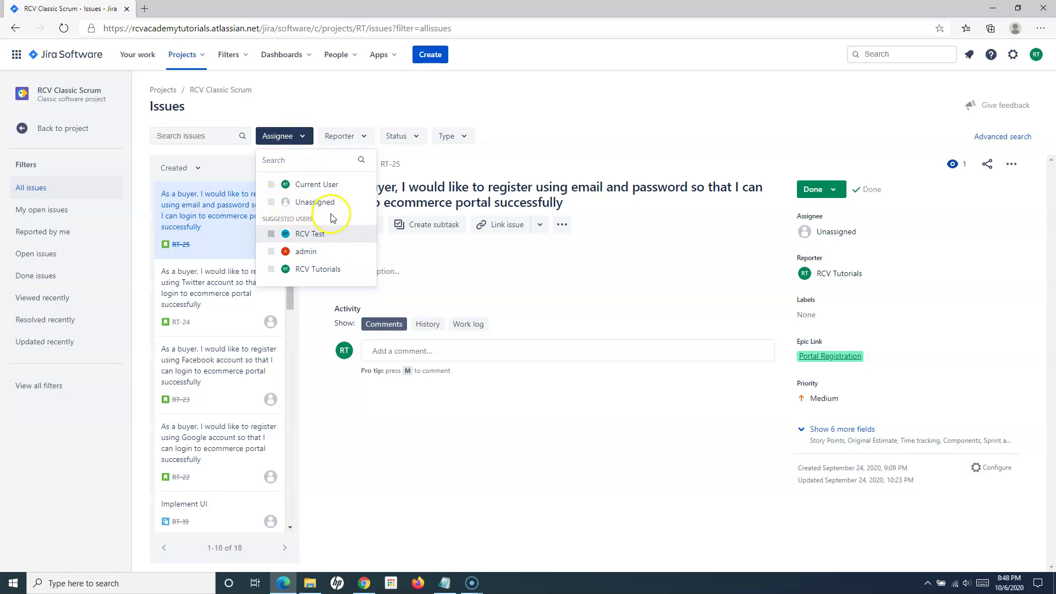
click(271, 235)
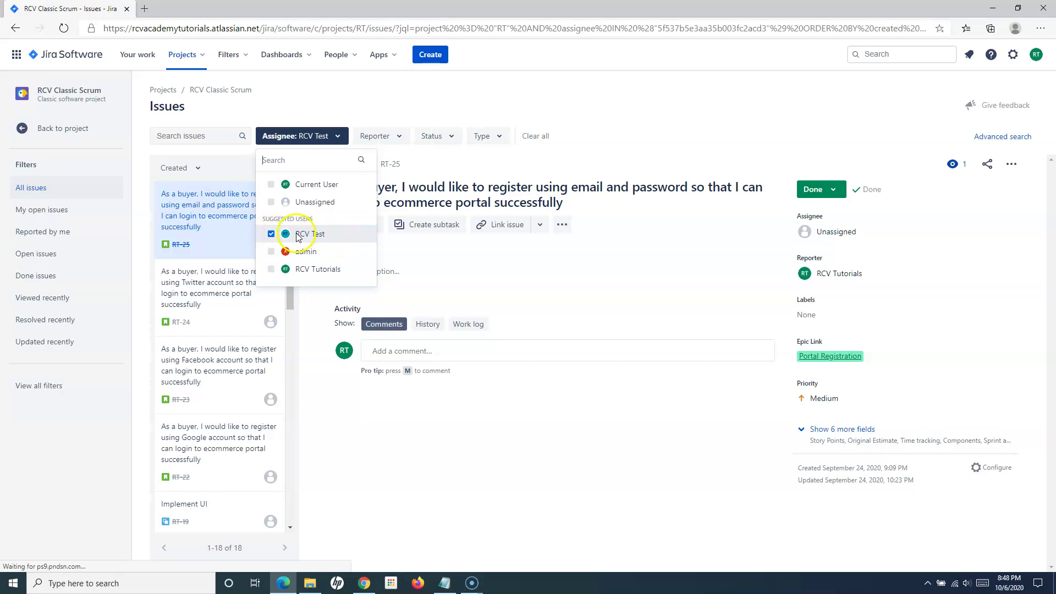
click(271, 269)
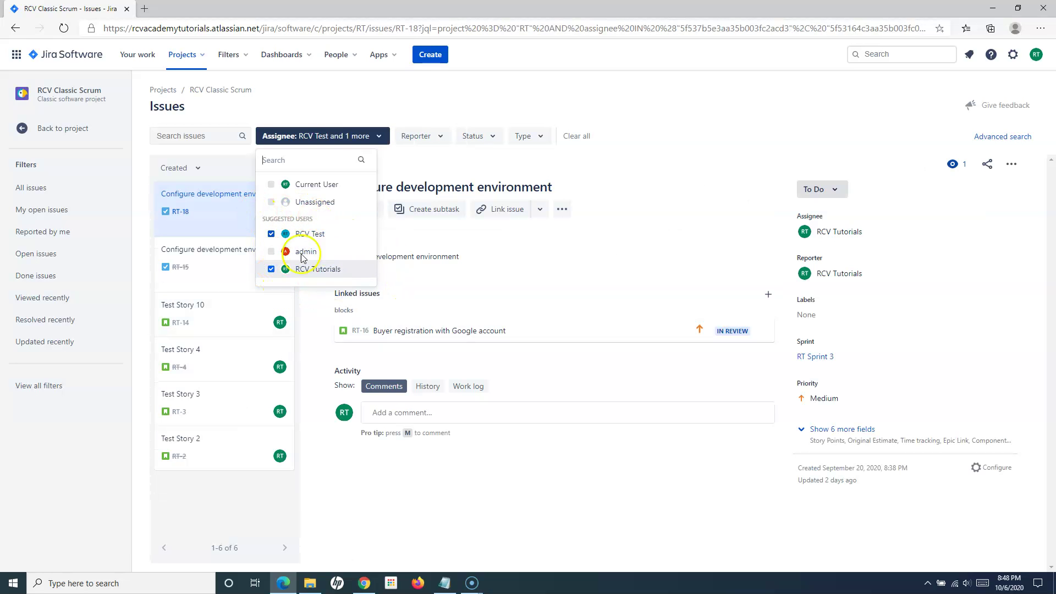
click(432, 98)
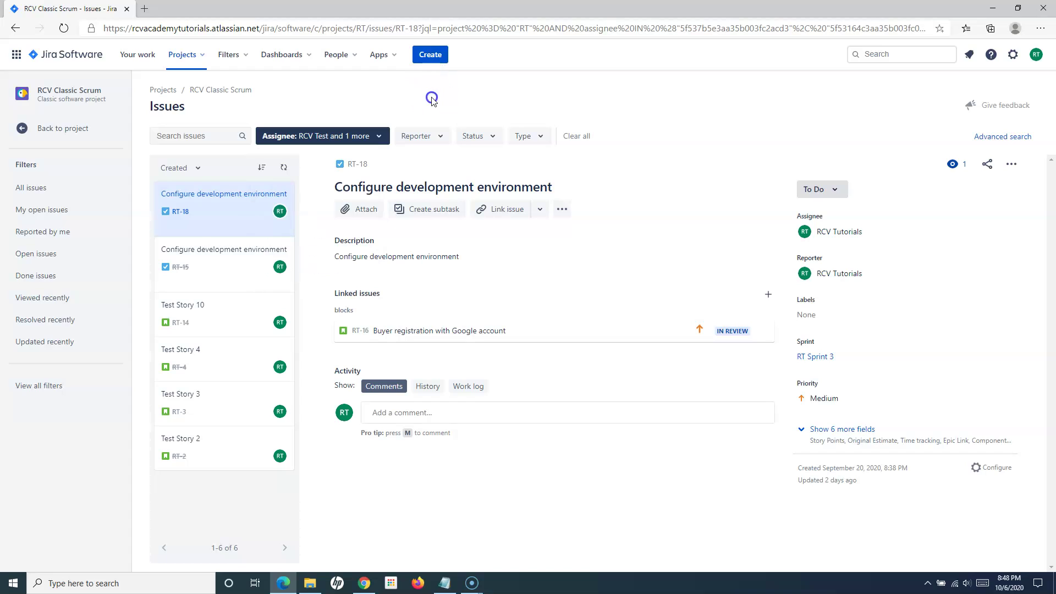
click(442, 137)
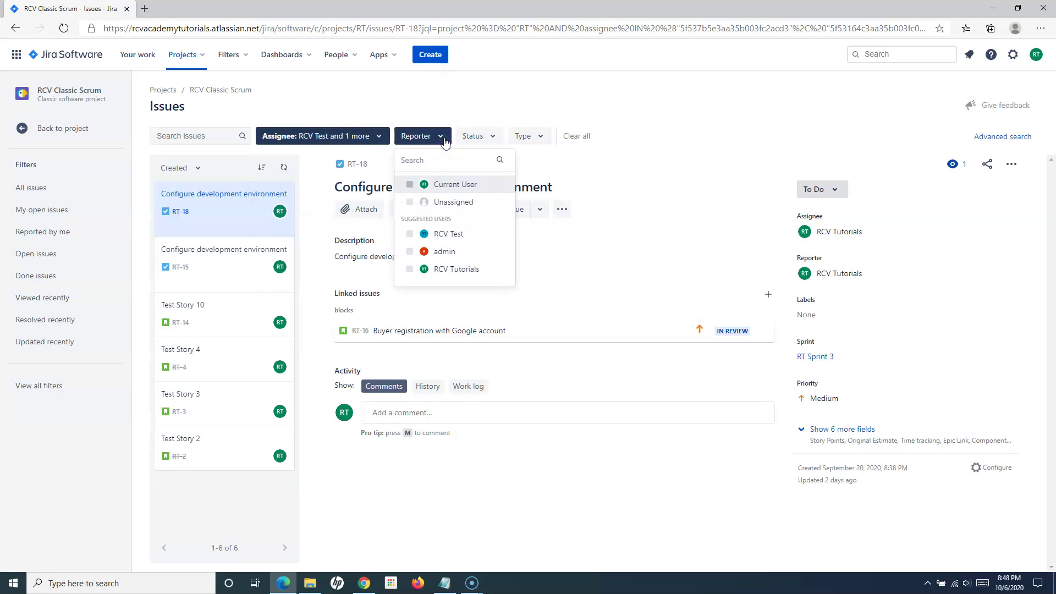
click(496, 137)
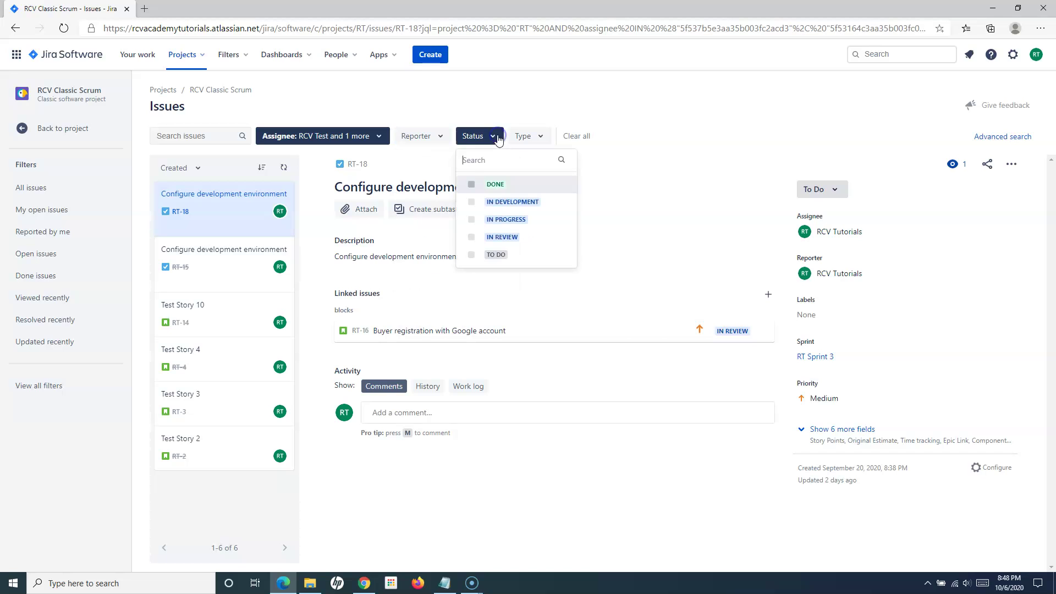
Step: Filter by Status Done, look over the Type filter options, then clear all issue filters
click(472, 186)
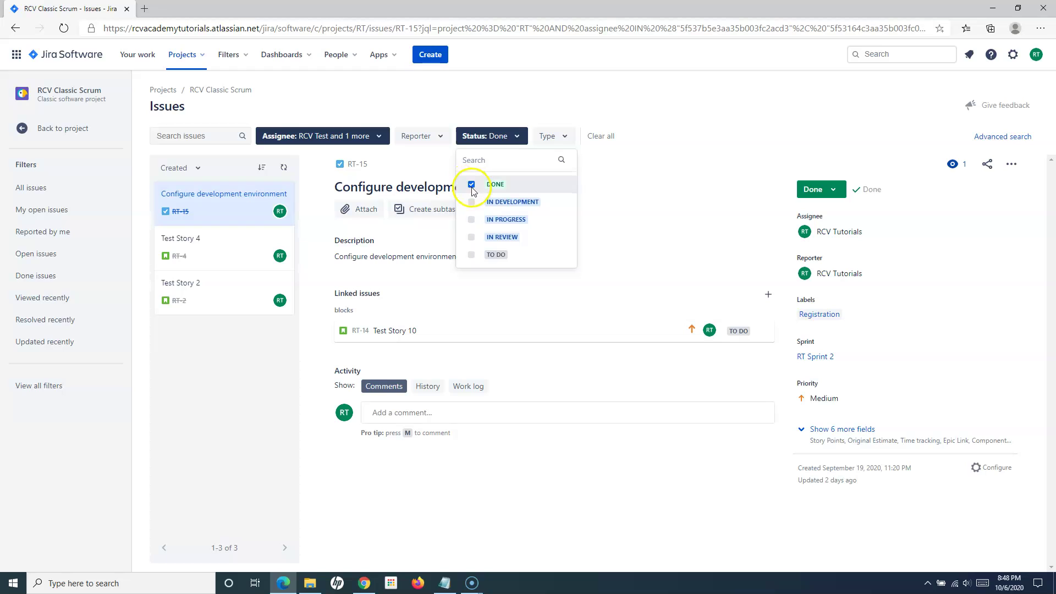
click(639, 103)
click(568, 141)
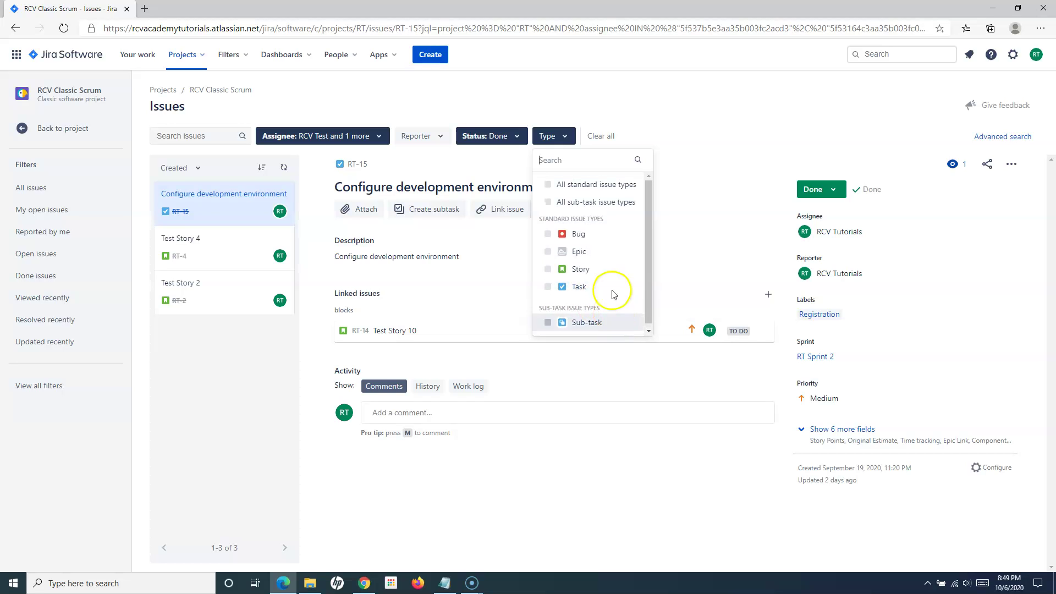
click(680, 128)
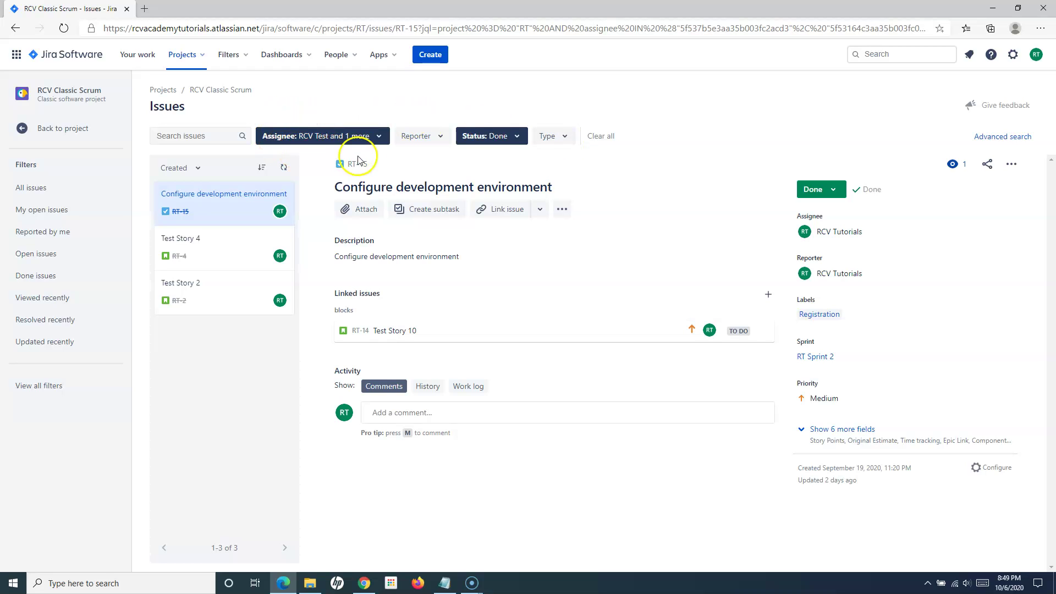
click(603, 136)
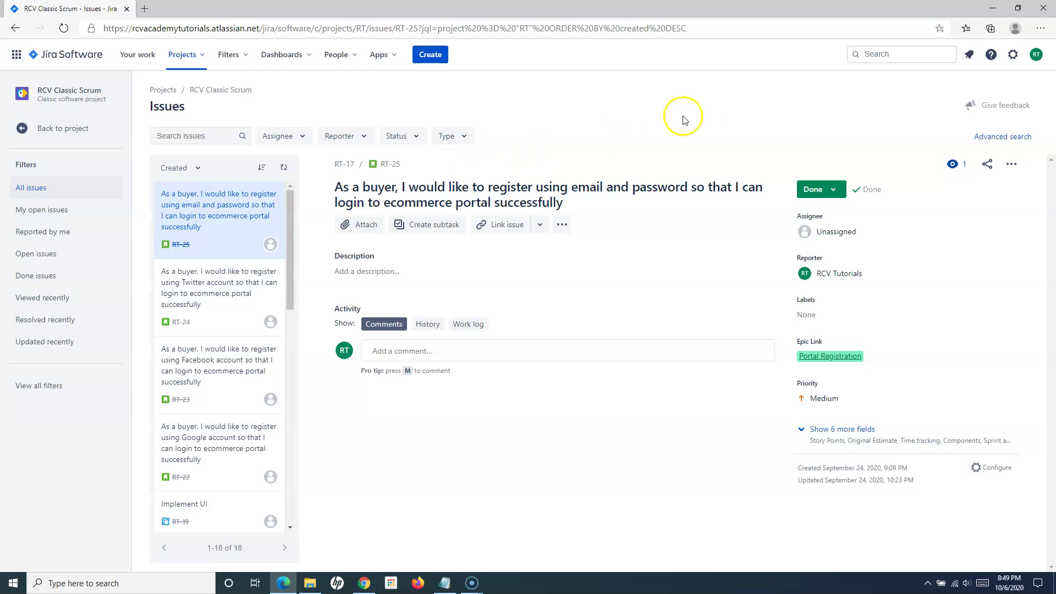
Step: Switch to advanced search and add a Due Date criterion
click(1018, 138)
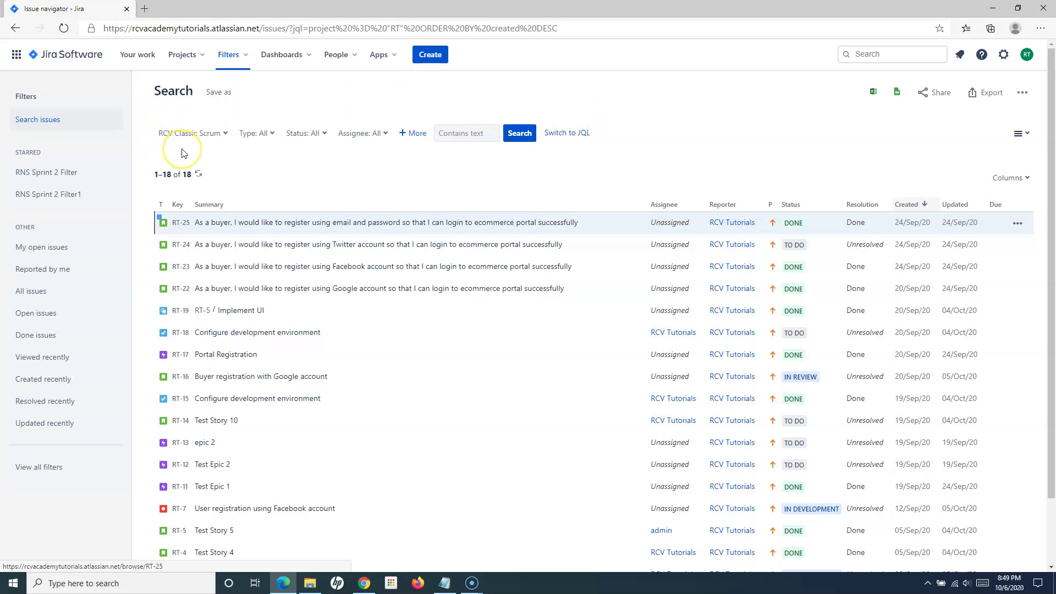
click(407, 136)
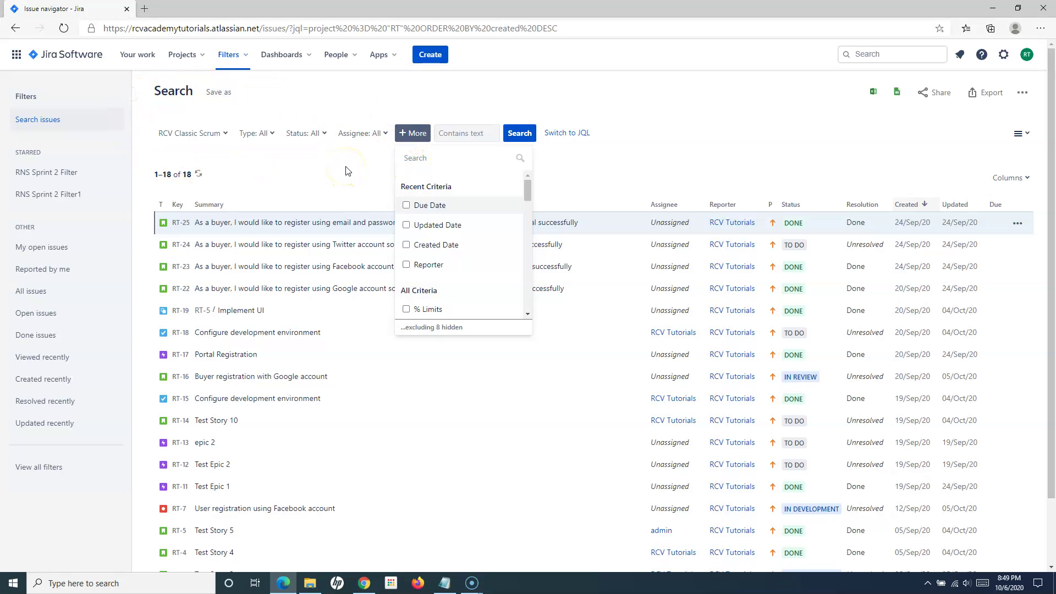
click(406, 205)
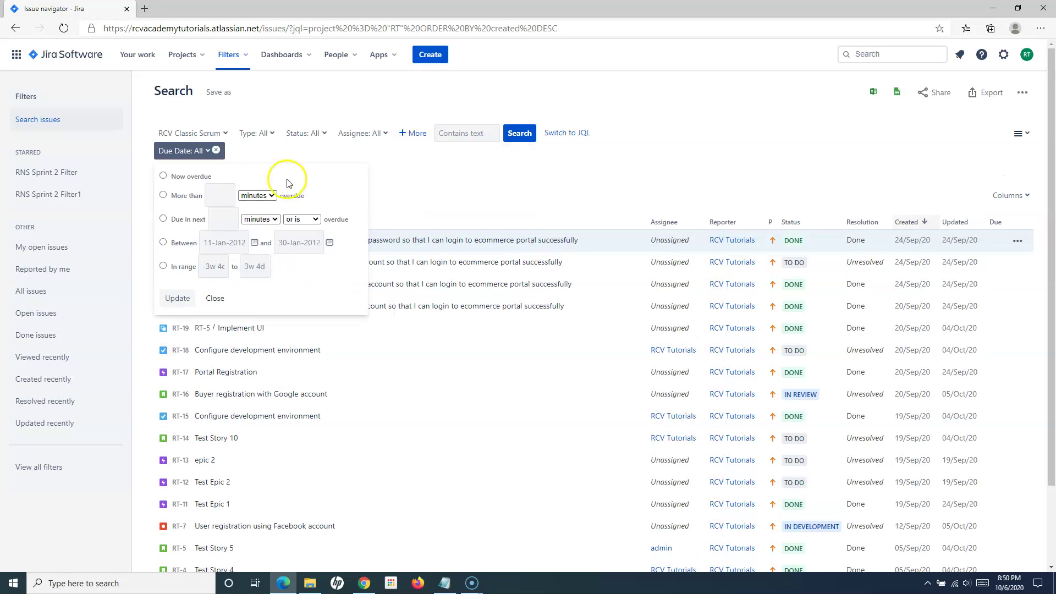
Step: Add Updated Date as a second search criterion alongside Due Date
click(406, 136)
click(410, 222)
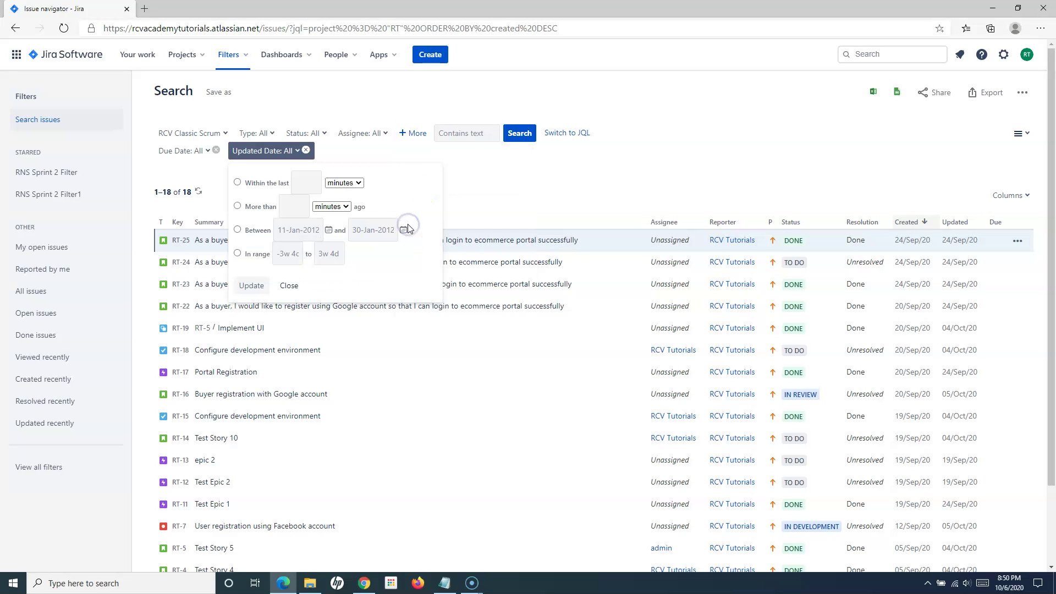
click(409, 134)
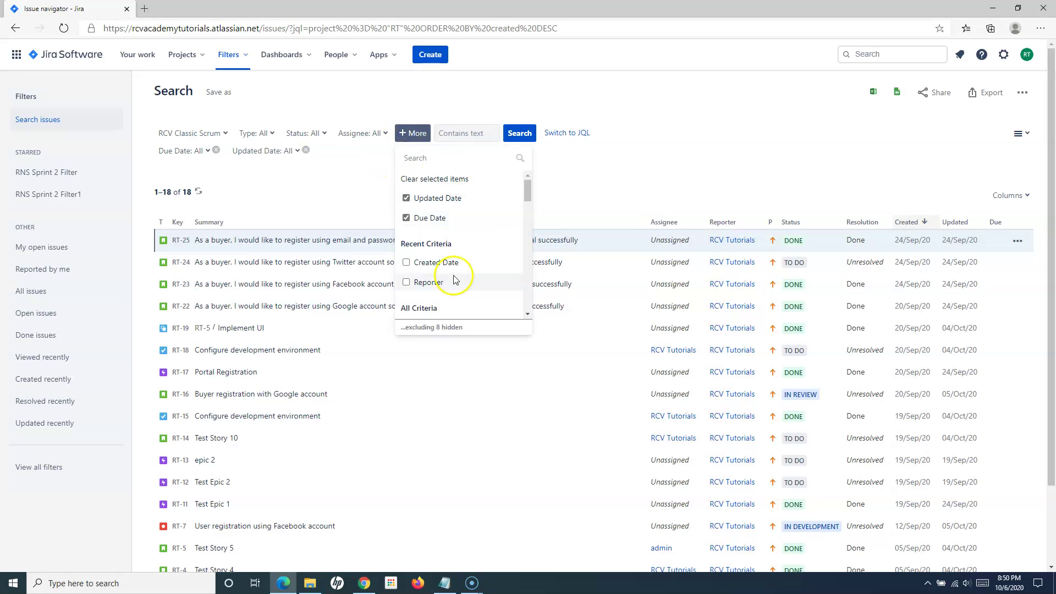
scroll(455, 281, down, 1)
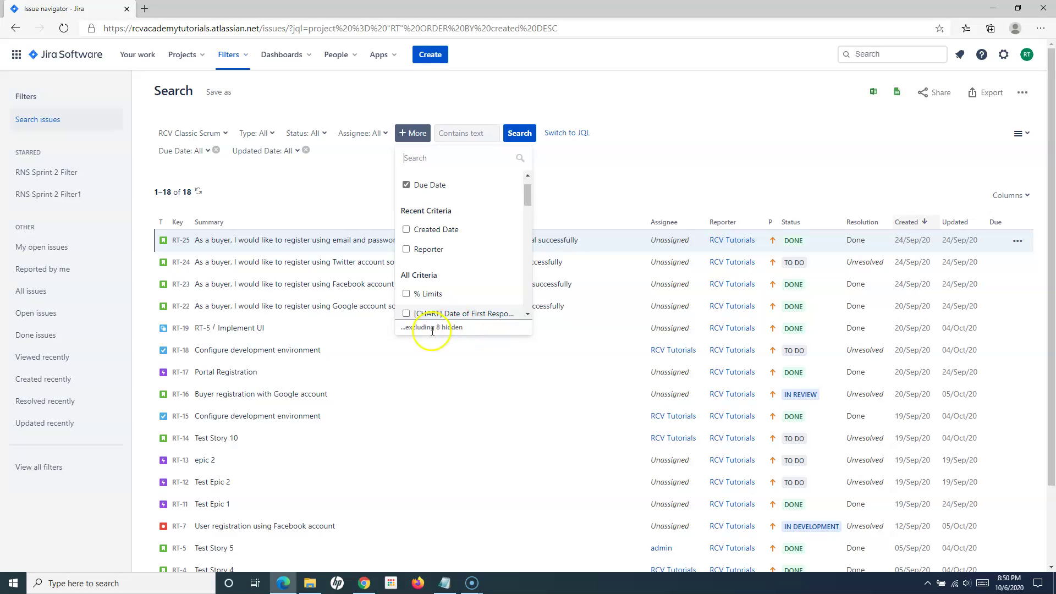
scroll(433, 297, up, 2)
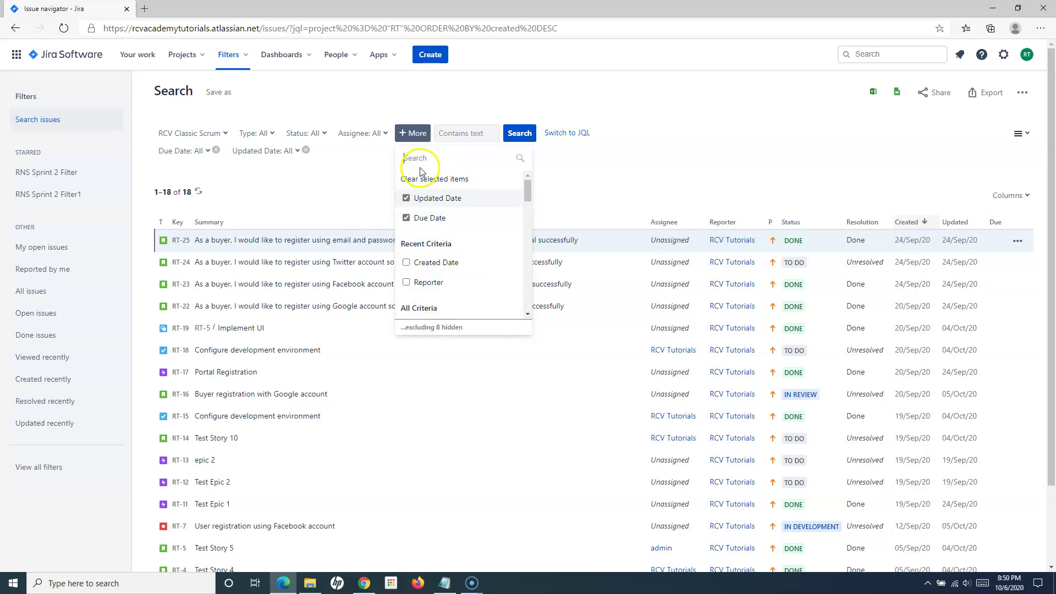
click(347, 184)
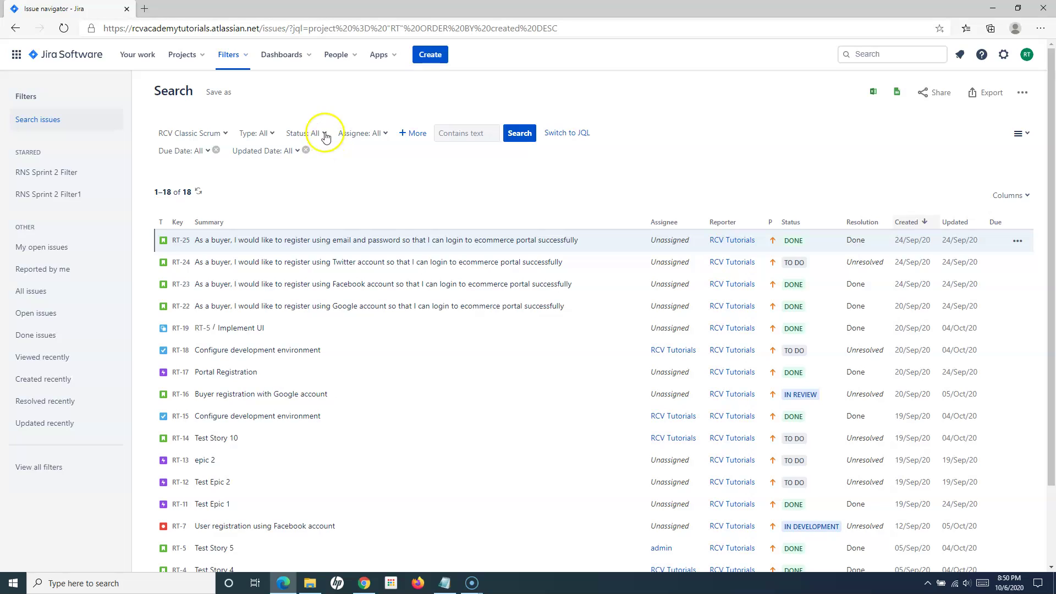
click(416, 140)
Step: Set the Due Date criterion to Now overdue and apply it
click(207, 153)
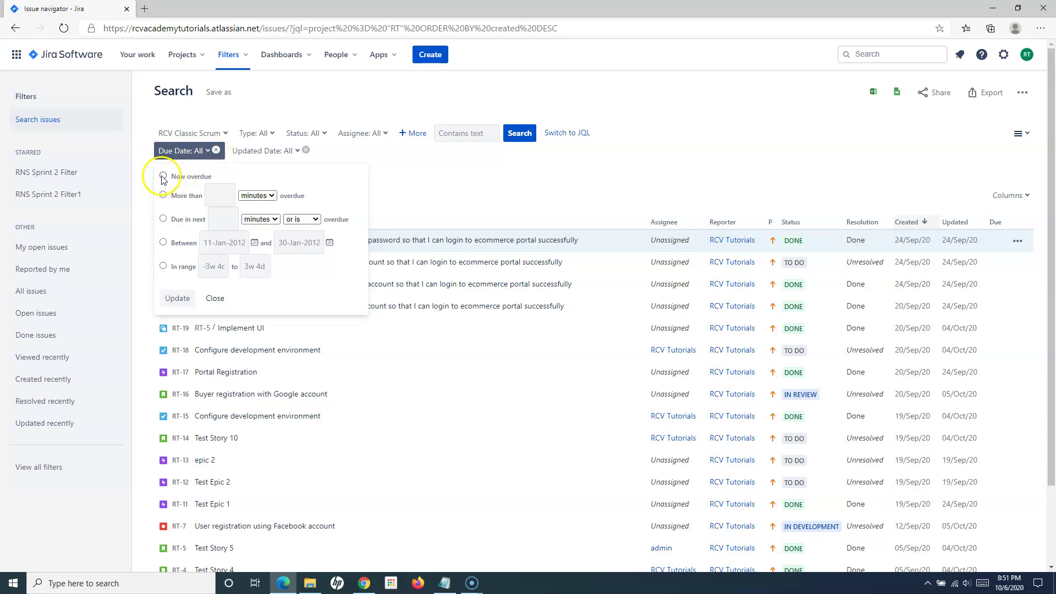
click(177, 298)
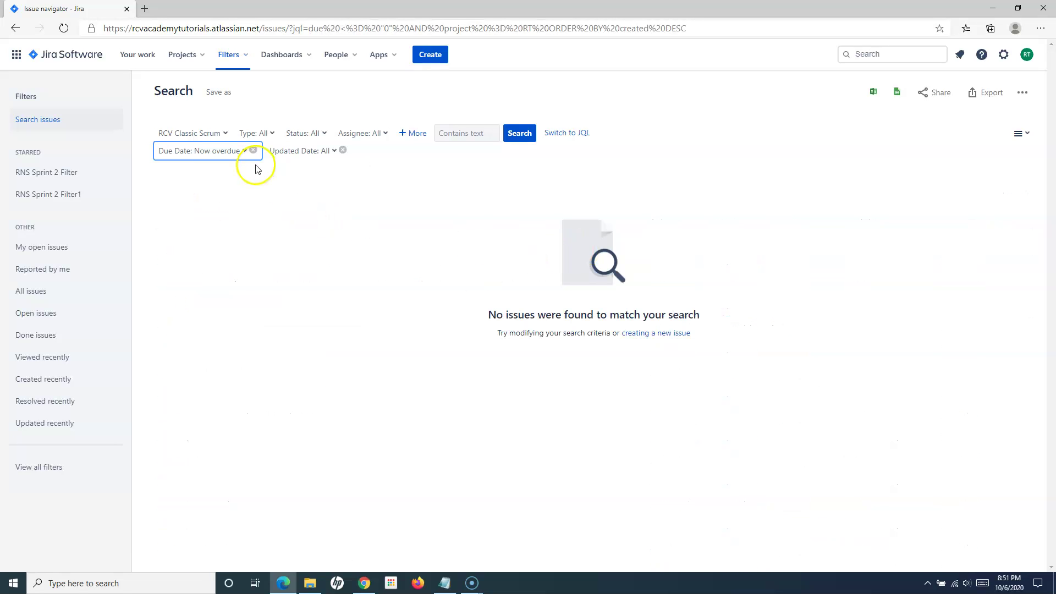
Step: Untick RCV Classic Scrum so Project reads All, revealing overdue issues RNS-9 and RNS-8
click(227, 135)
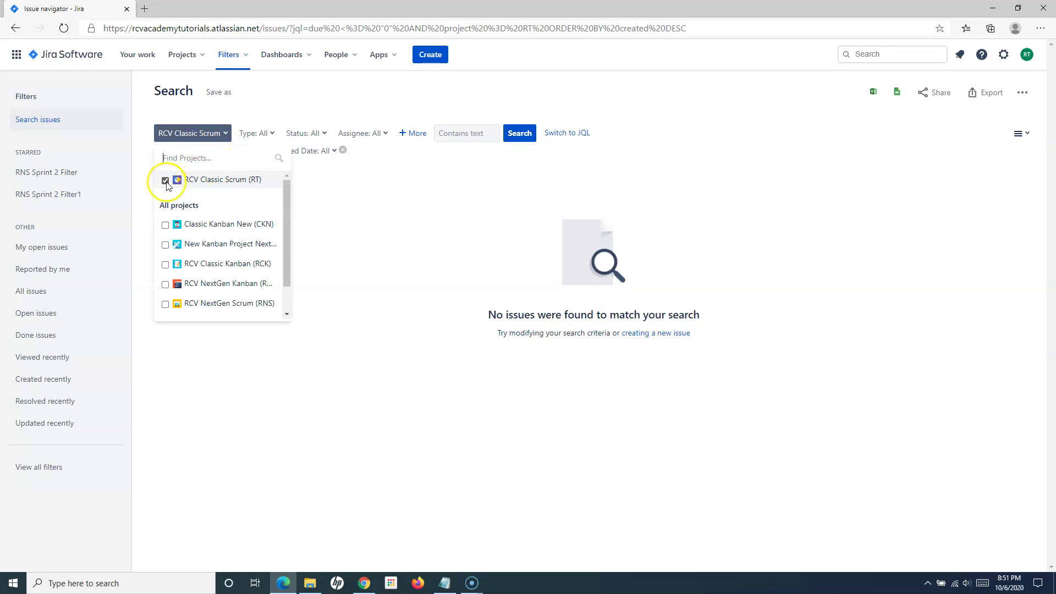
click(165, 180)
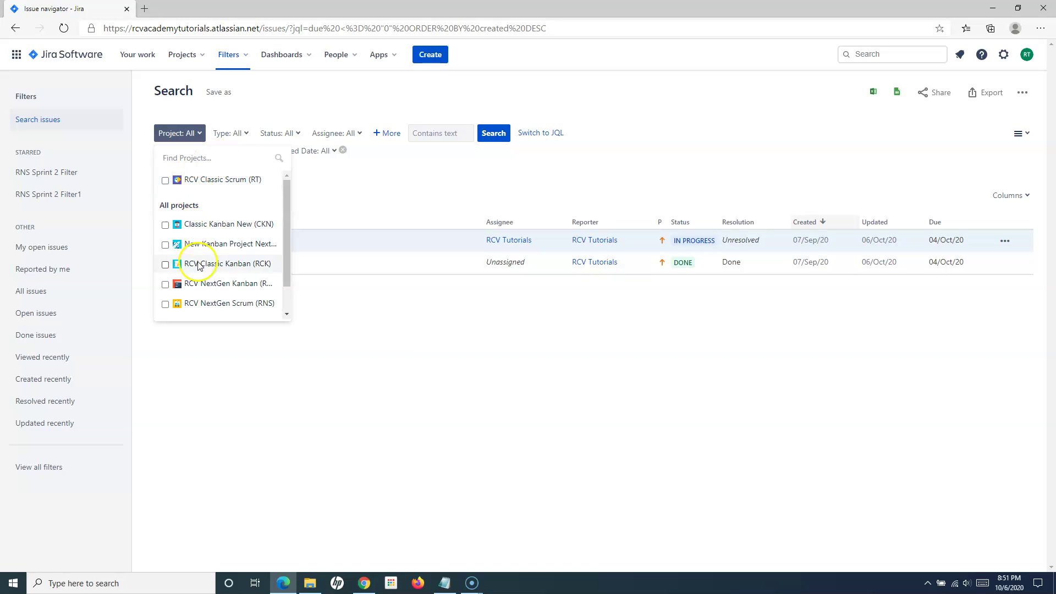
click(294, 104)
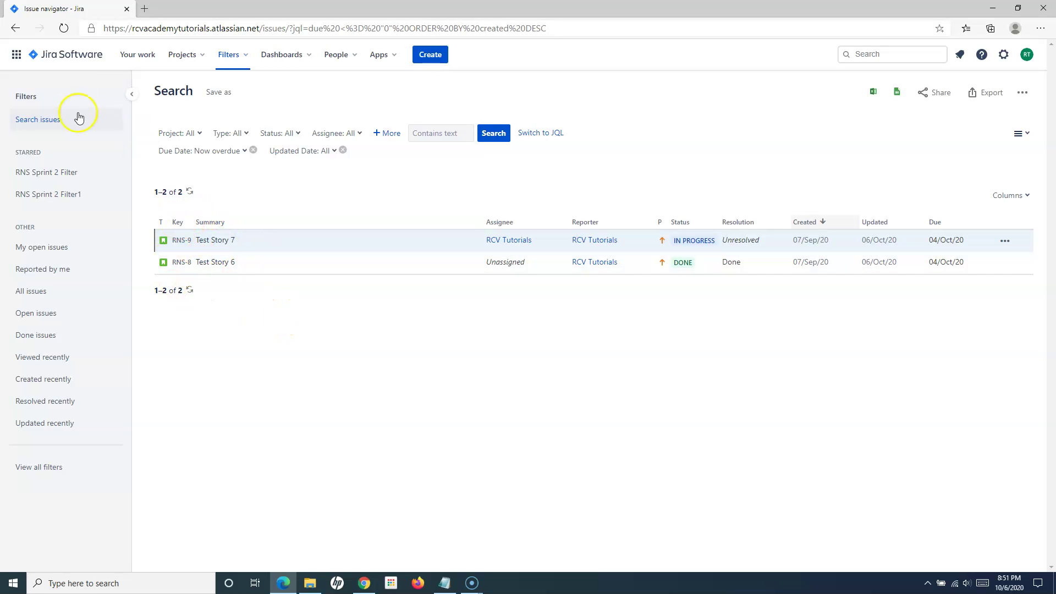
Step: Open the RCV NextGen Kanban project's Issues view from the Projects page
click(79, 65)
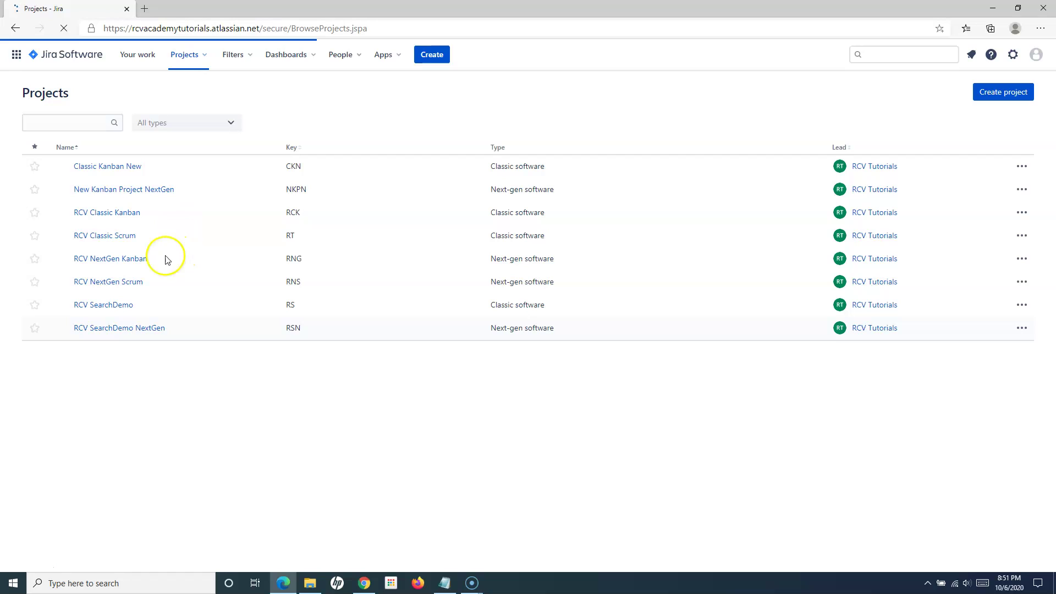
click(120, 262)
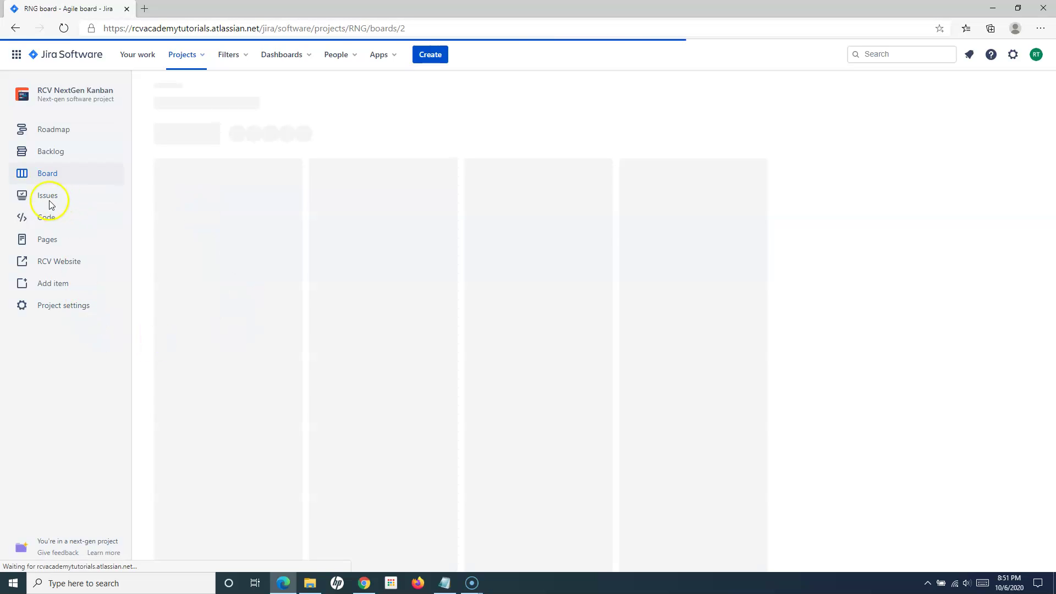
click(52, 199)
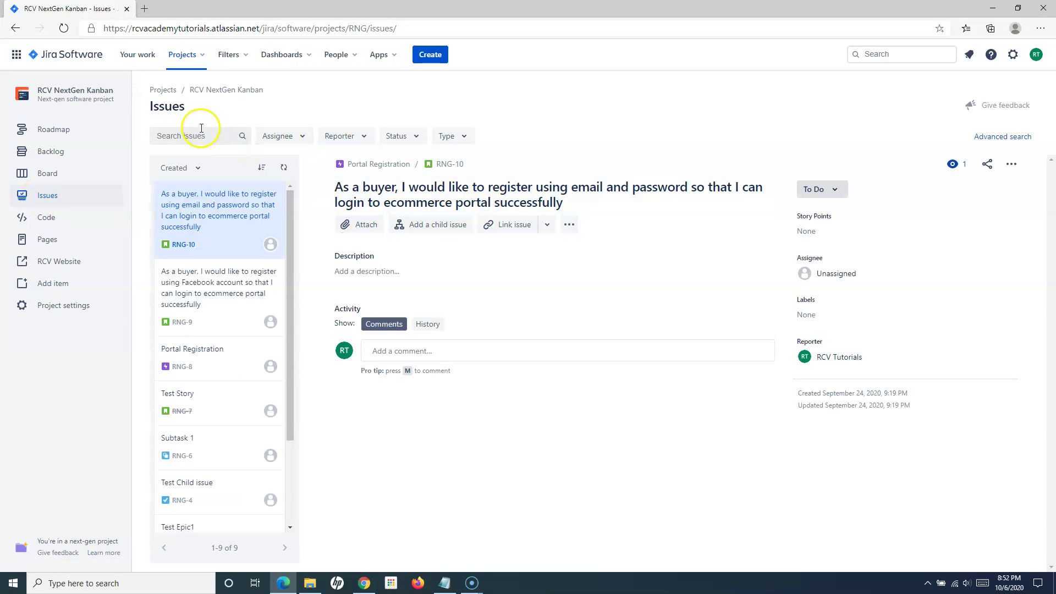
Step: Check the Assignee, Reporter, Status and Type filter options, then open the 9 issues in advanced search
click(302, 142)
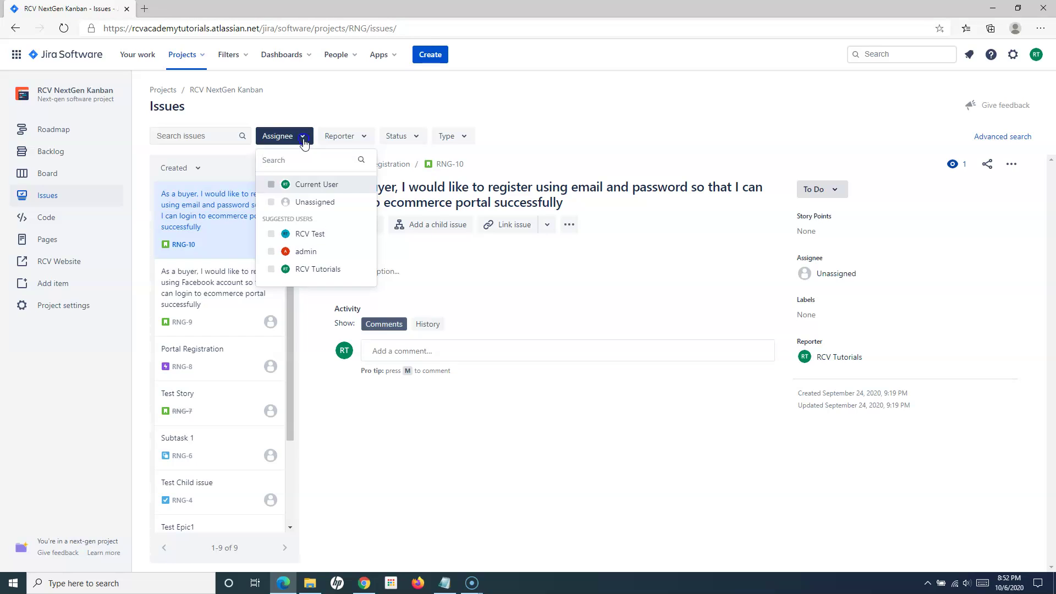
click(359, 137)
click(413, 137)
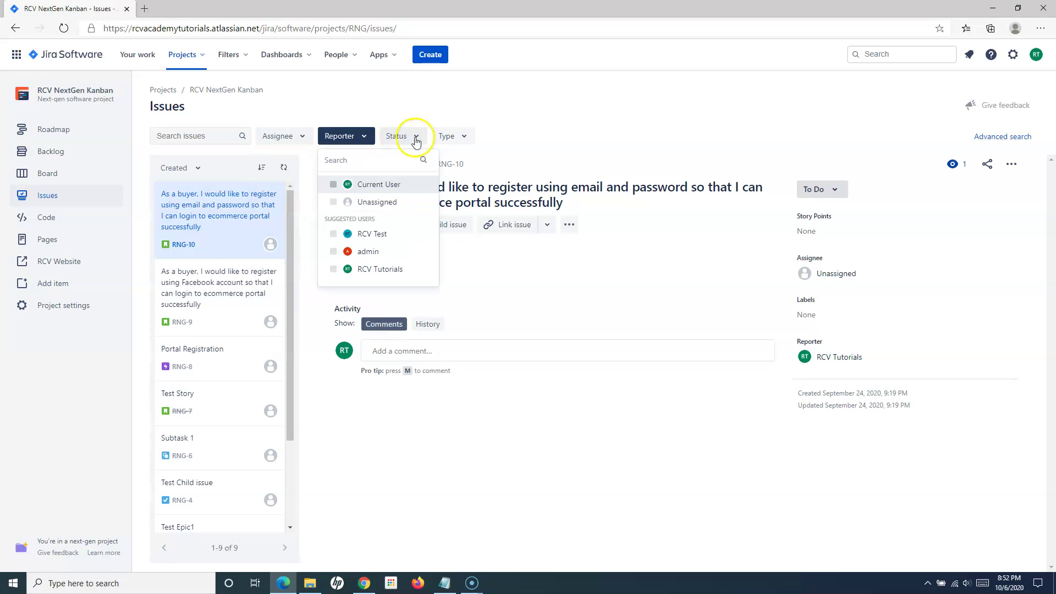
click(457, 138)
click(608, 124)
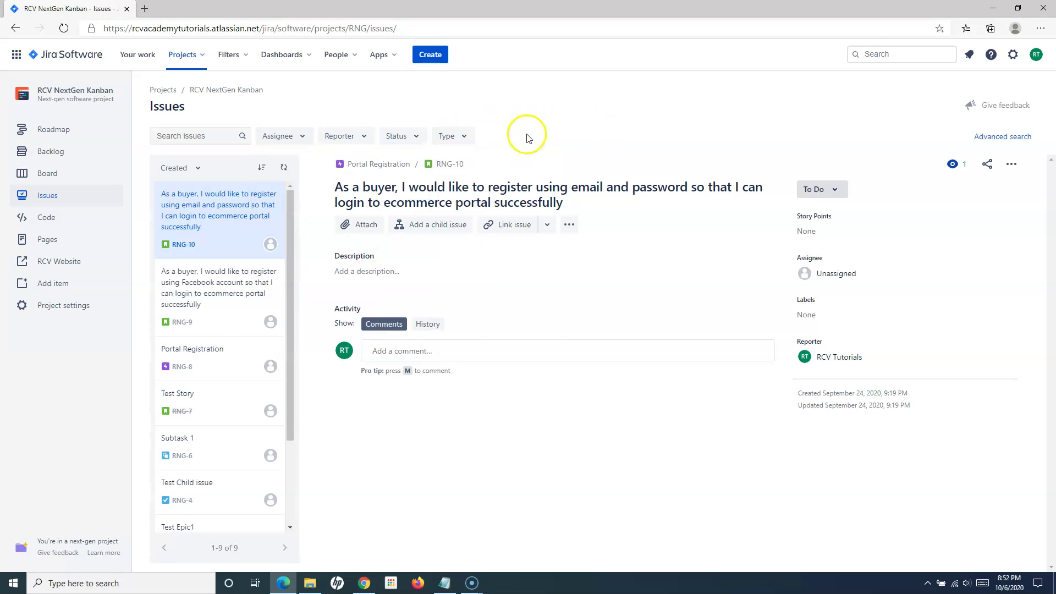
click(981, 137)
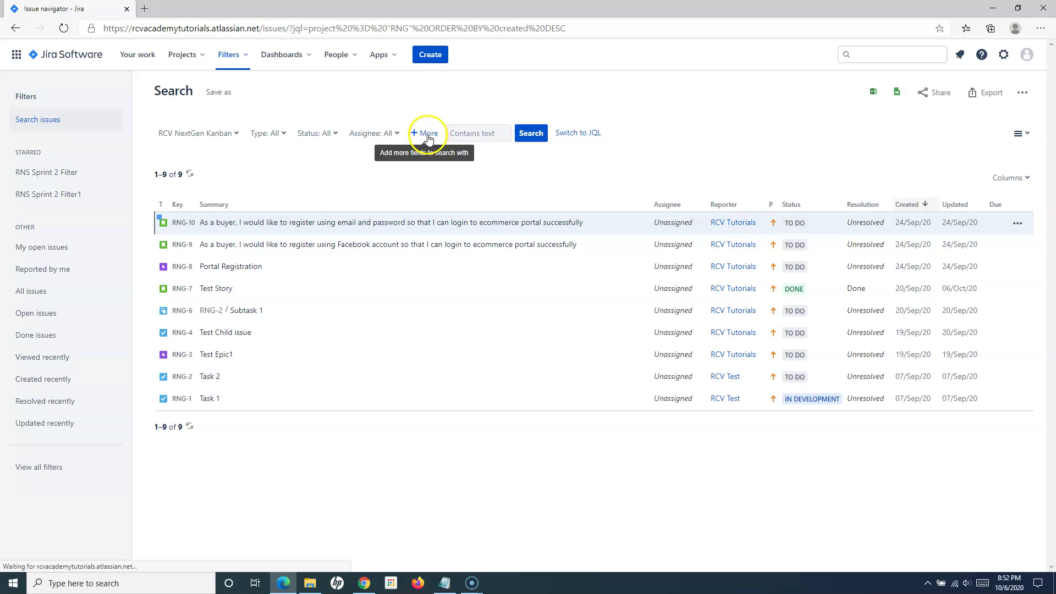
Step: Run an advanced issue search across all projects returning 54 issues, then return to Projects
click(426, 135)
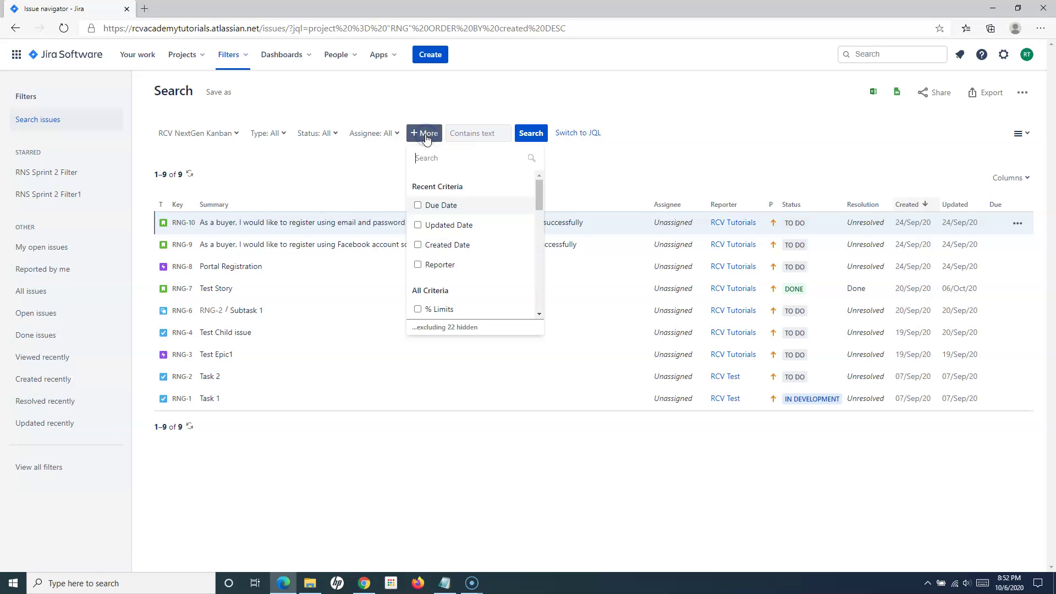
click(631, 175)
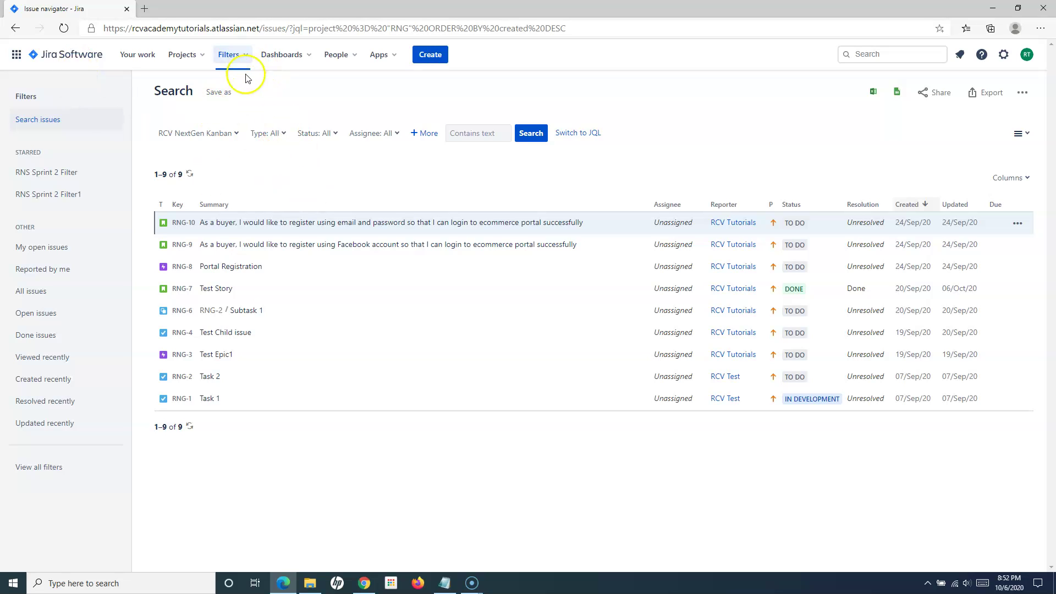
click(245, 55)
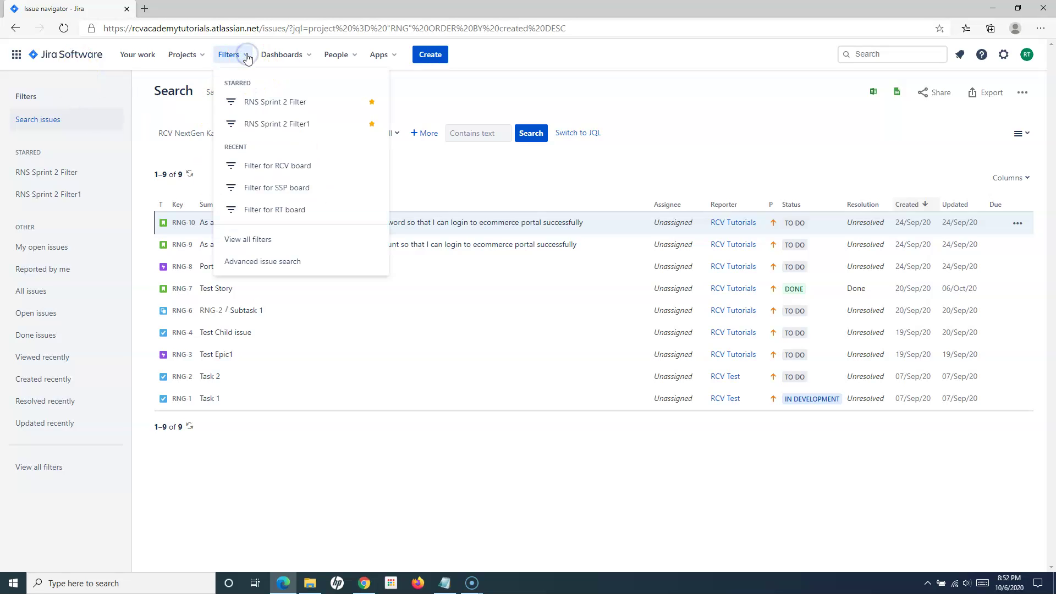
click(258, 264)
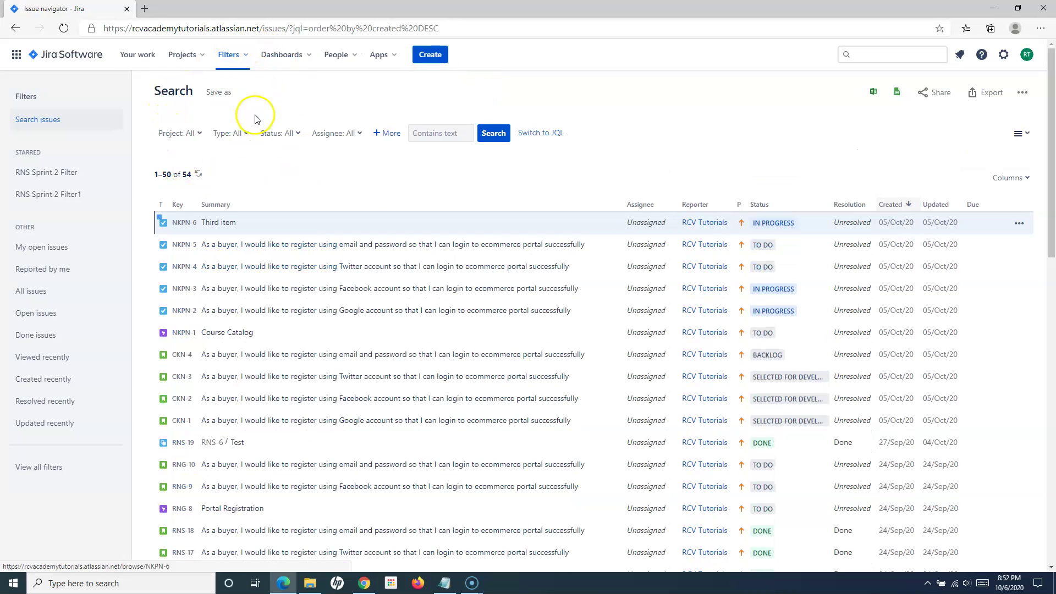
click(68, 56)
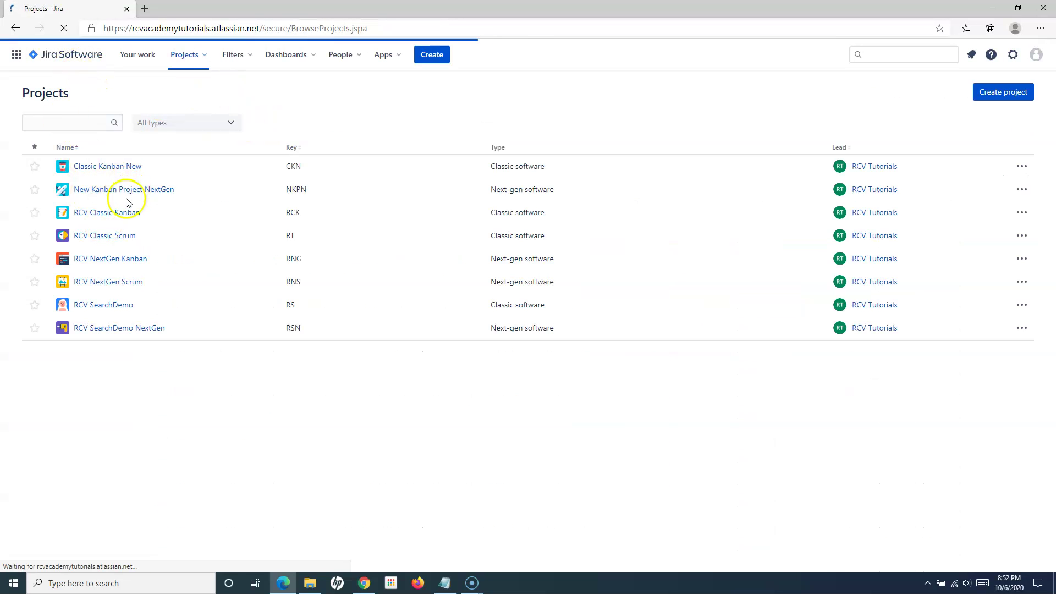
Step: From RCV Classic Scrum, open Advanced issue search listing all 54 issues, newest first
click(124, 238)
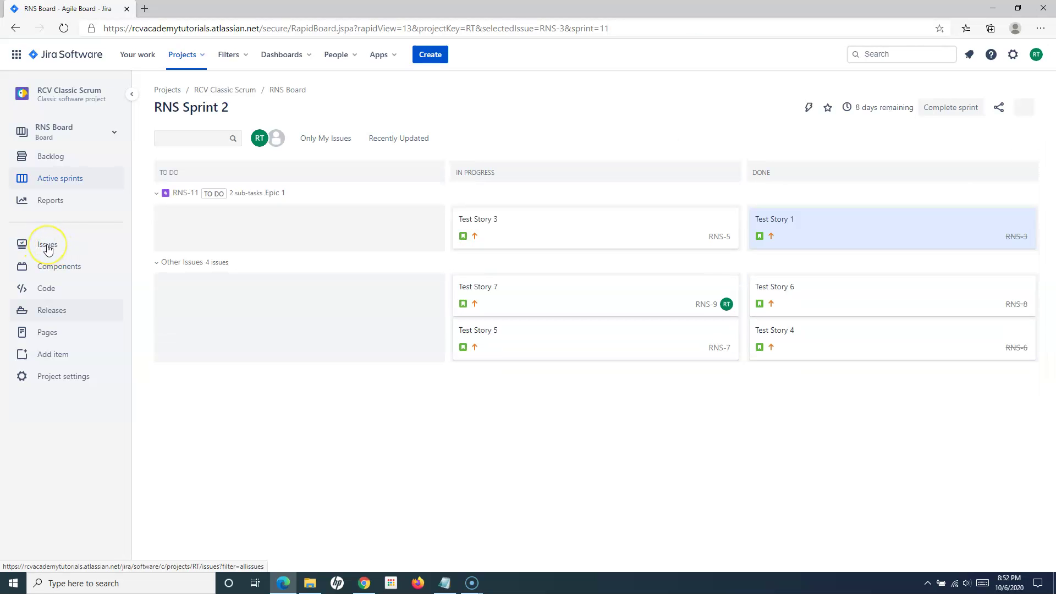
click(244, 57)
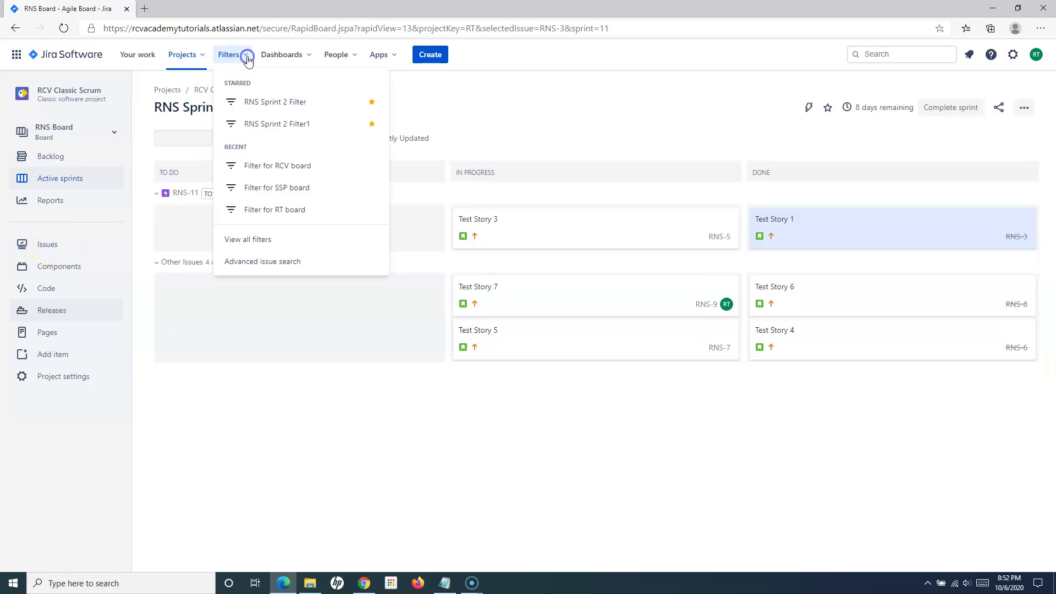
click(257, 263)
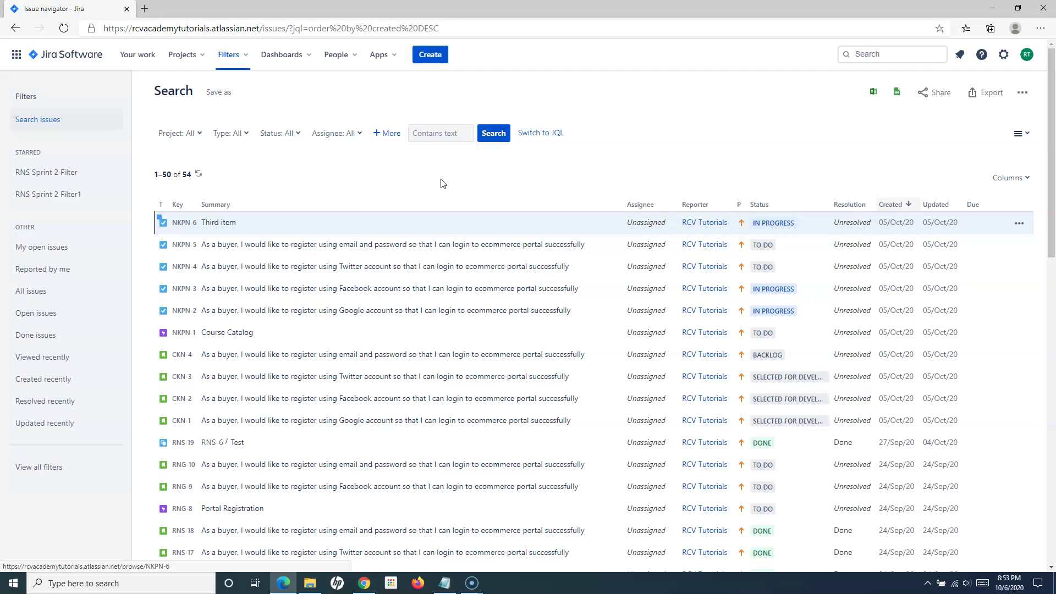
click(557, 193)
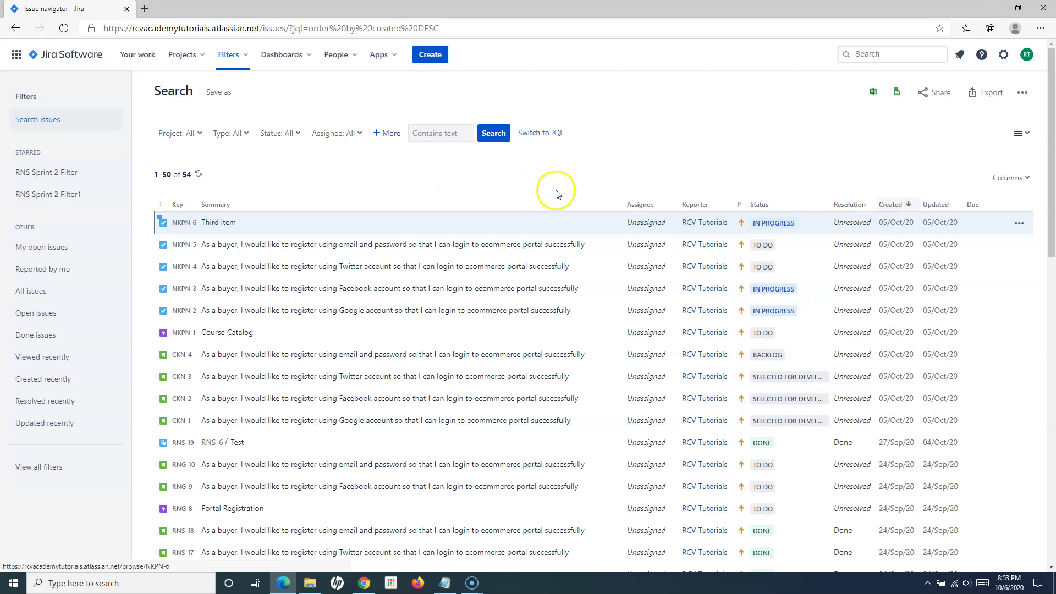